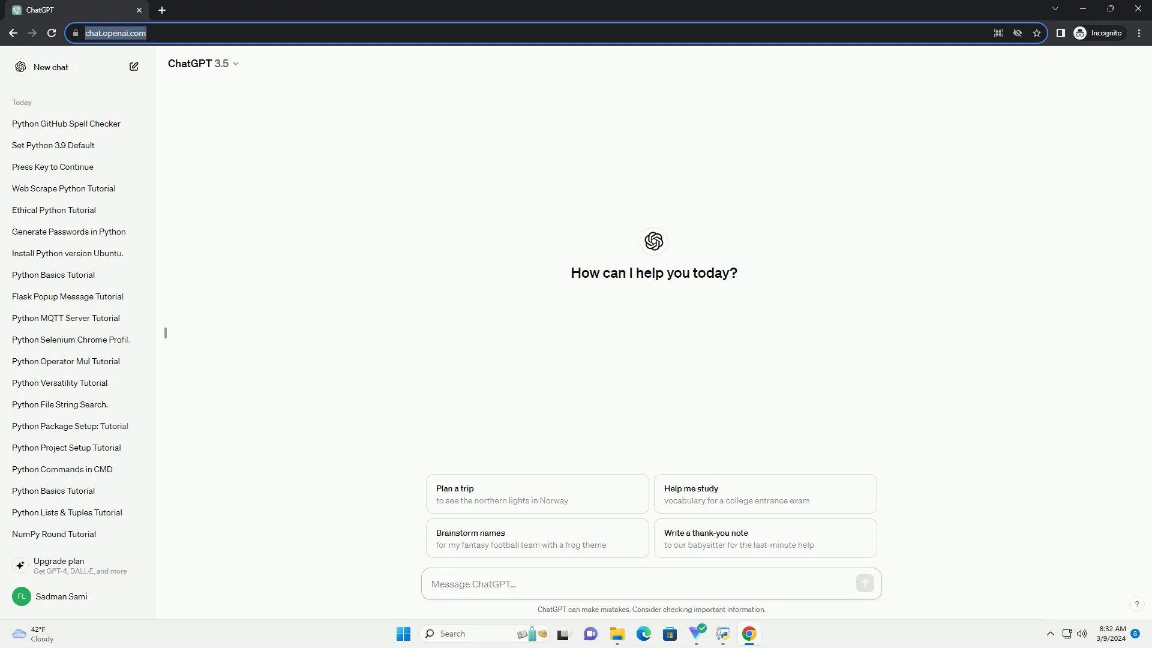
text(write an informative tutorial about python command set with code example)
Send the prompt requesting an informative Python commands tutorial with code examples.
key(Return)
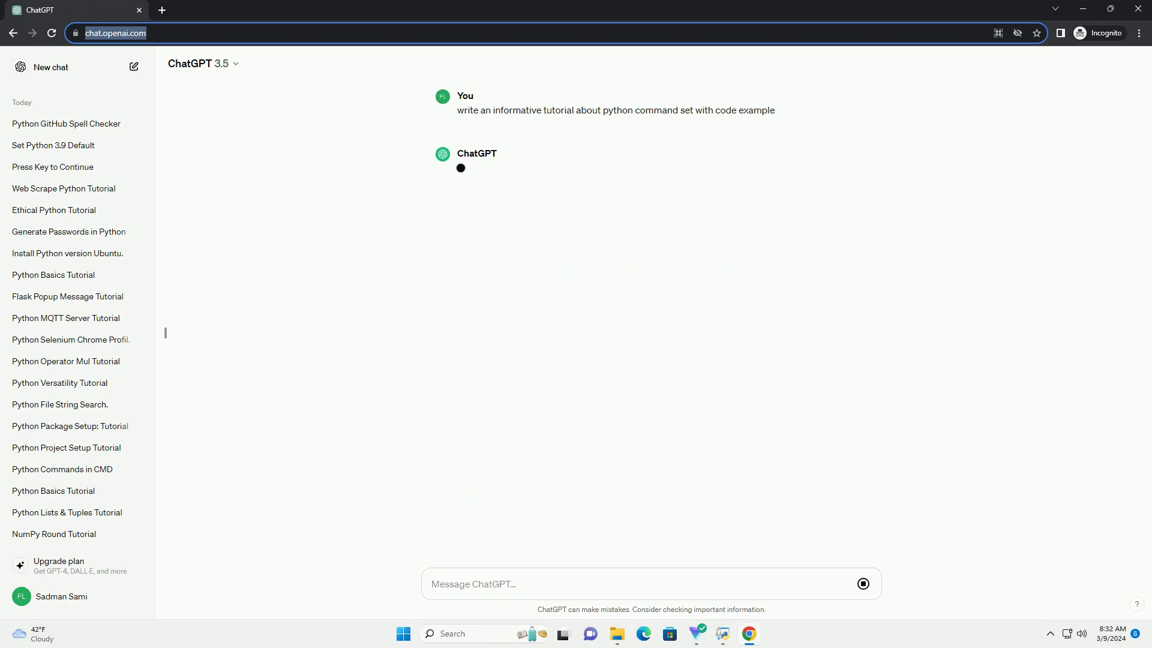